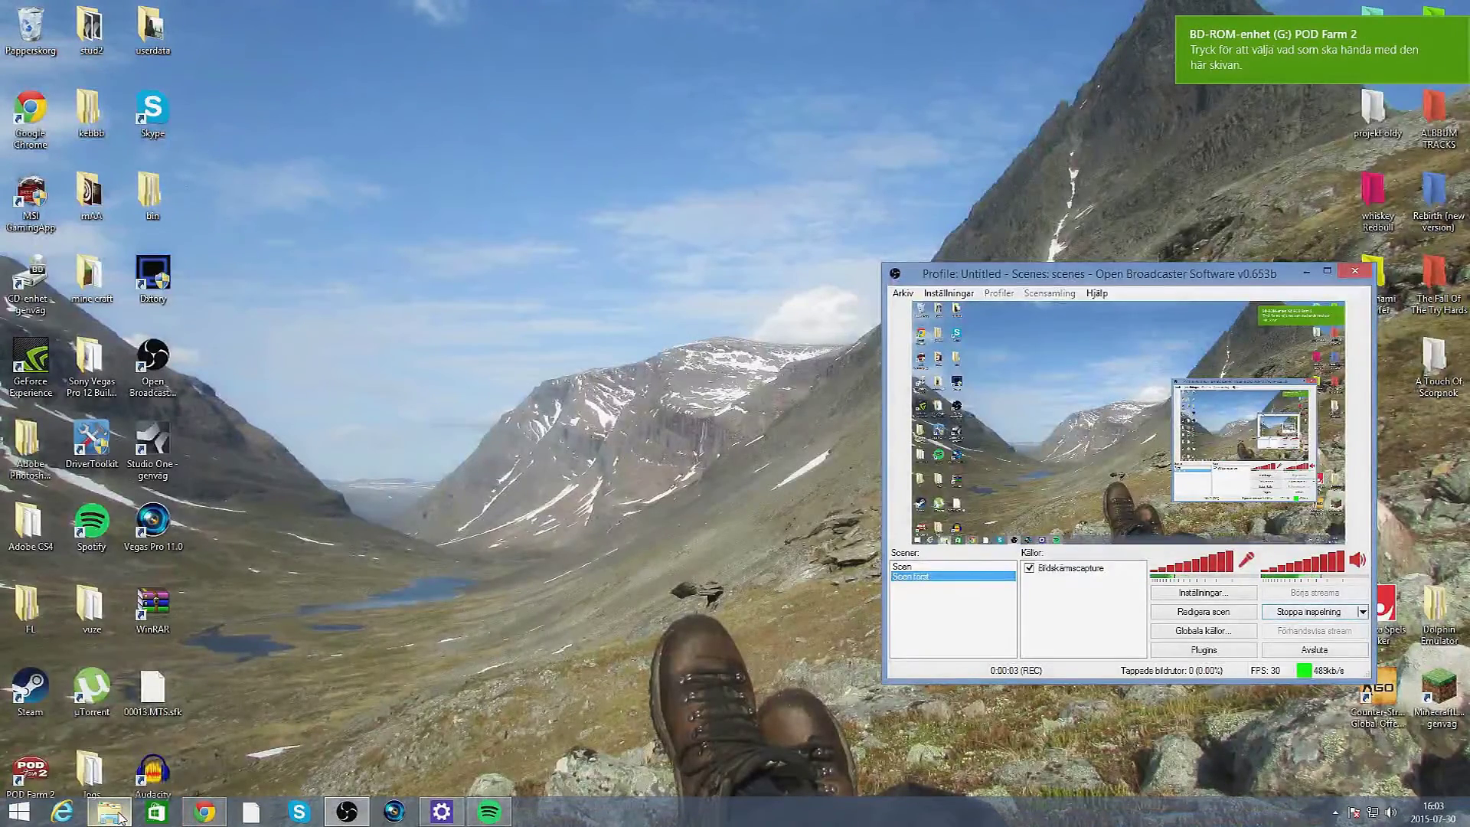
Step: Run setup.exe from the POD Farm 2 disc's AutoPlay menu to reach the v2.55 welcome page
left_click(1238, 69)
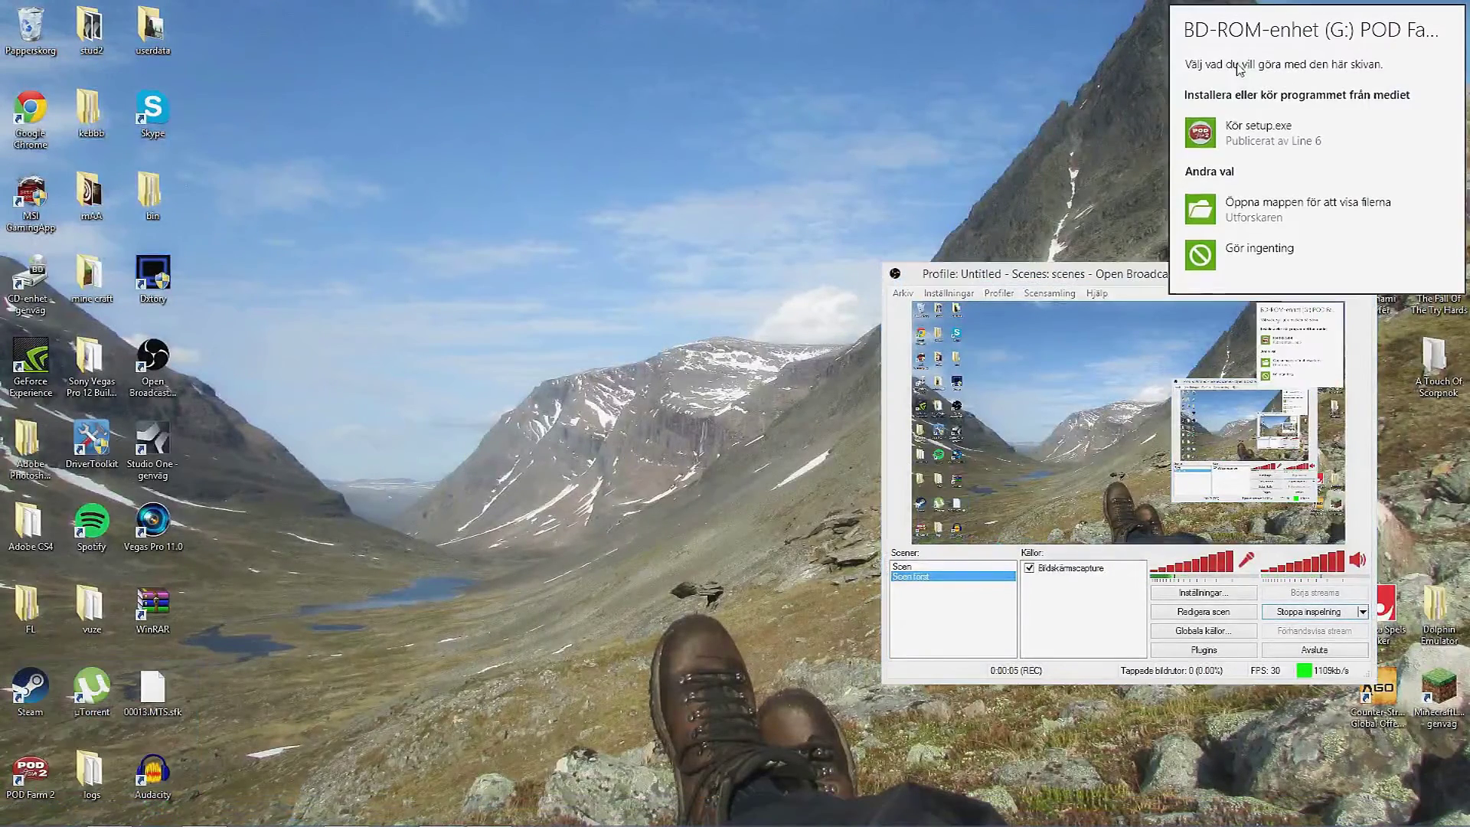
left_click(1243, 136)
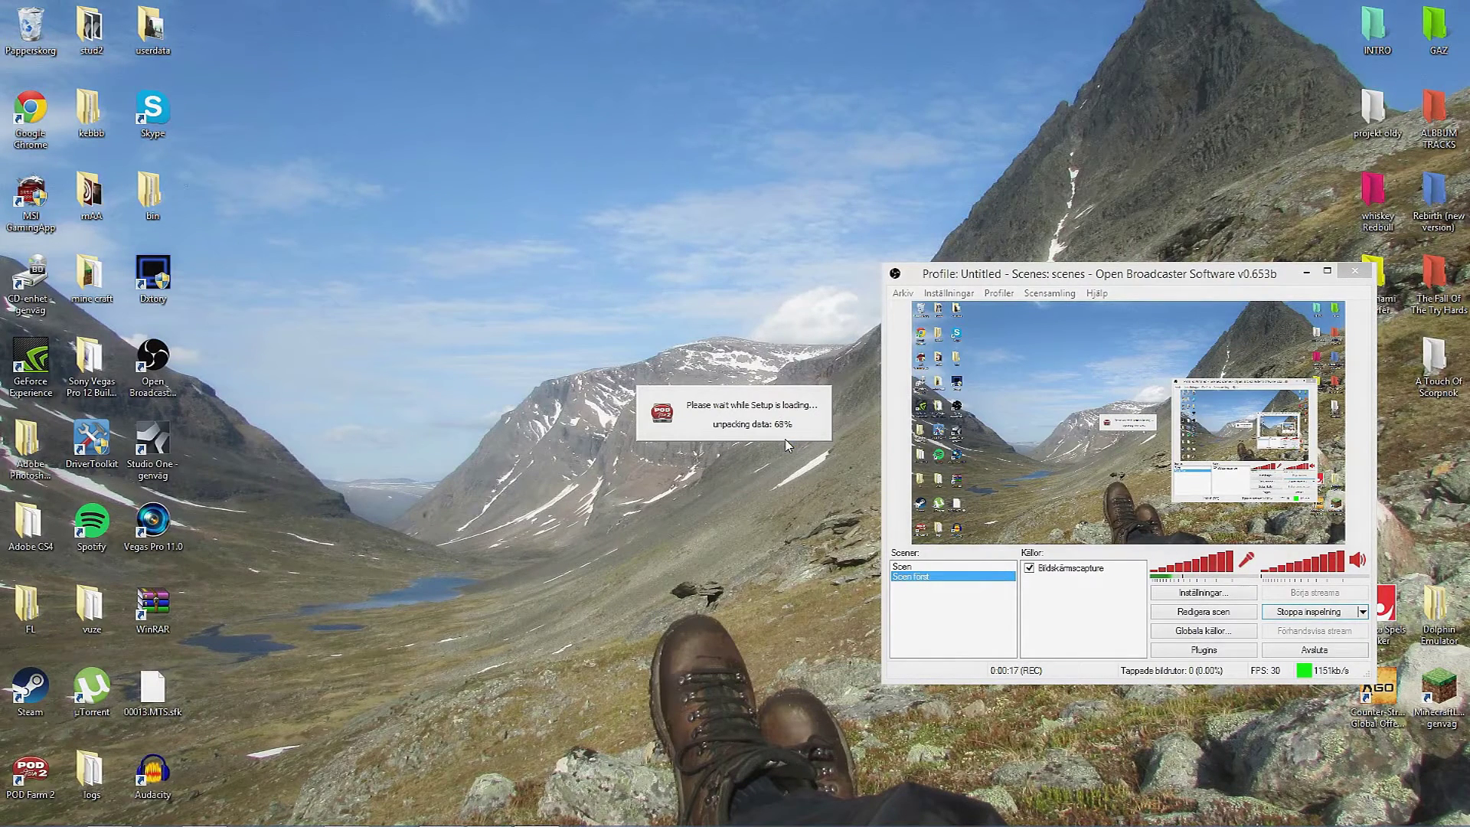
left_click(1314, 274)
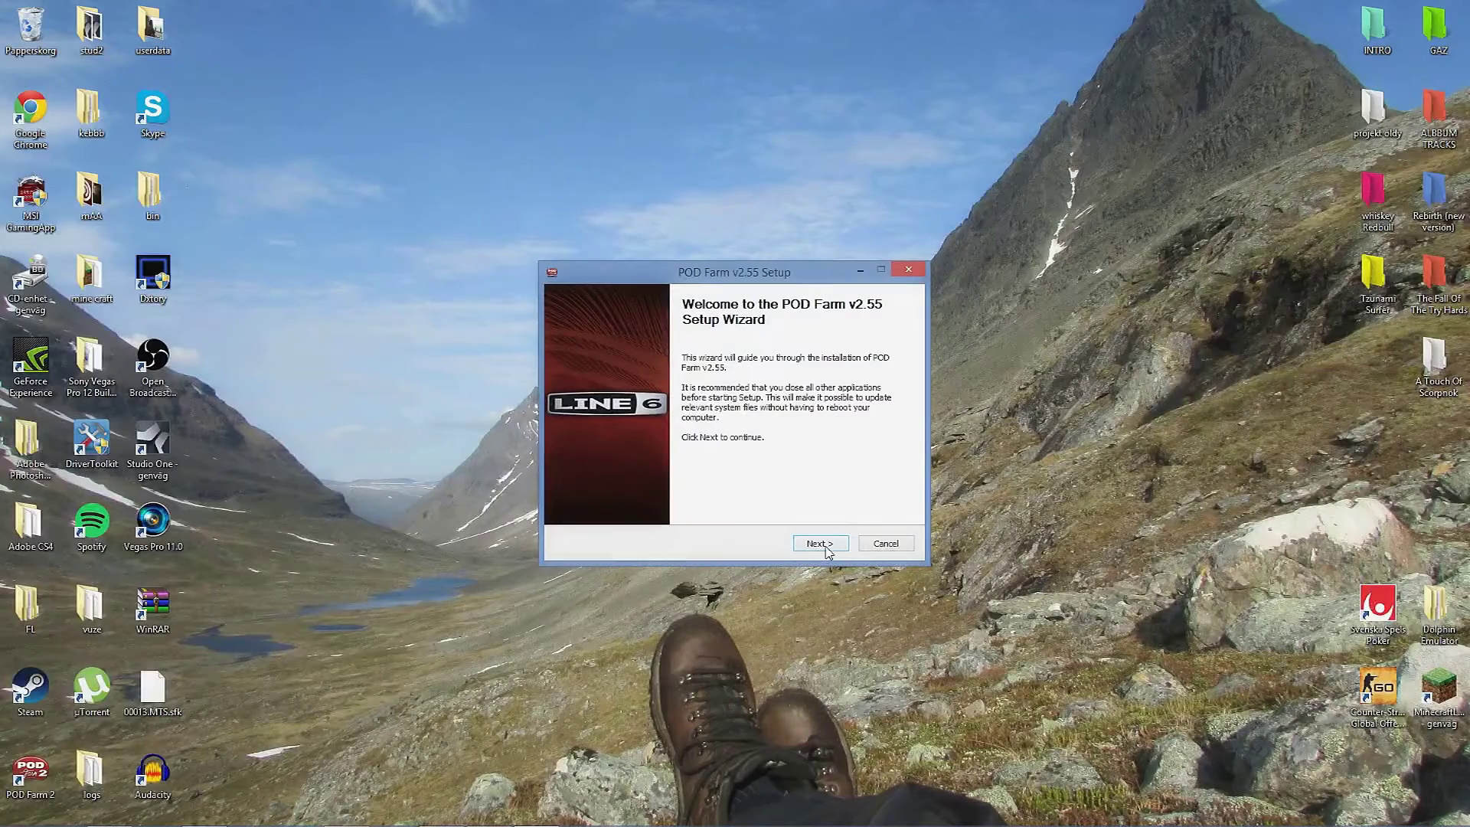
Step: Accept the license, pass the USB cable warning and agree to the Visual C++ service pack
left_click(821, 543)
left_click(820, 542)
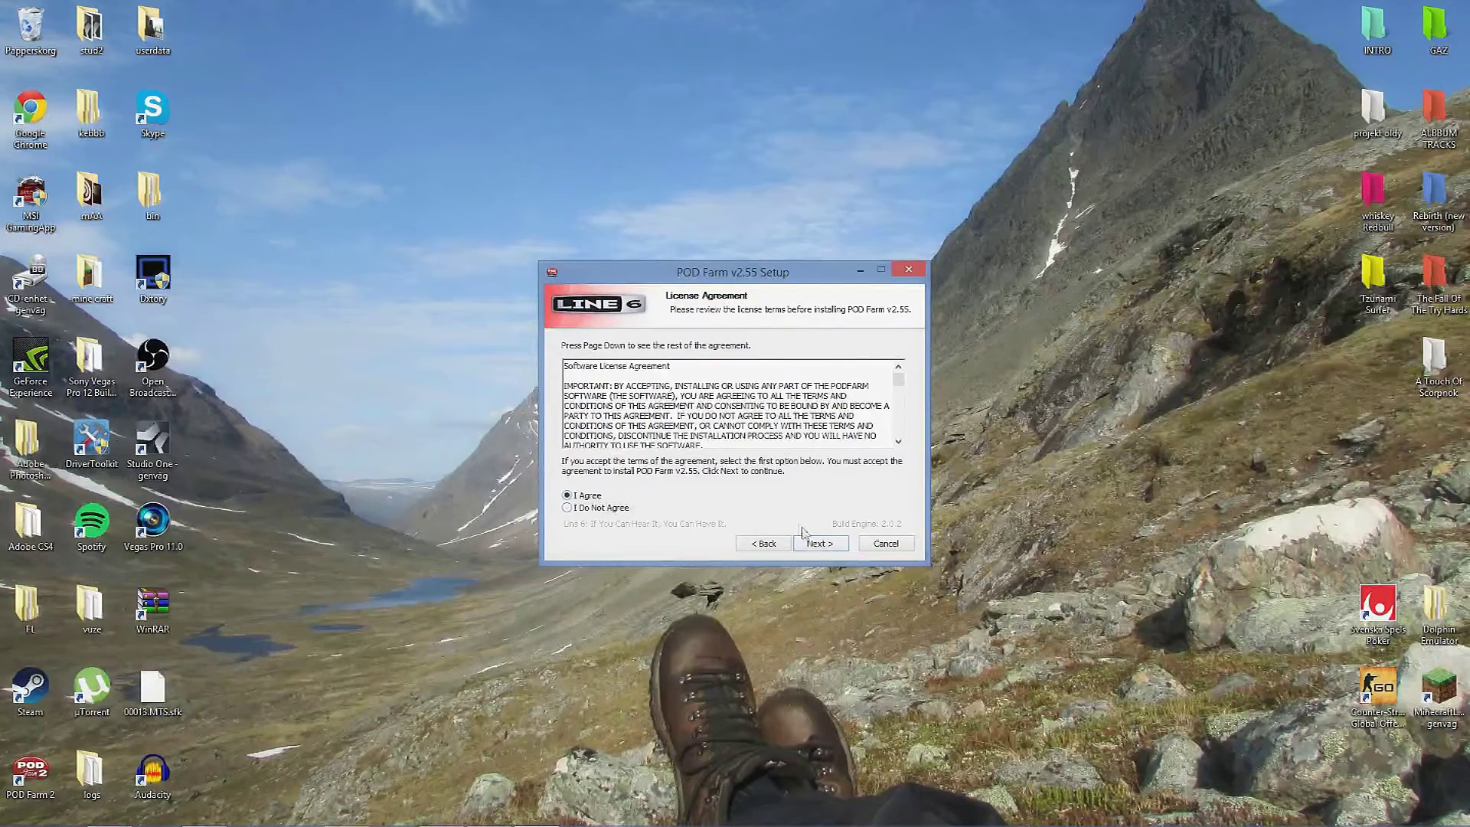
left_click(821, 543)
left_click(820, 543)
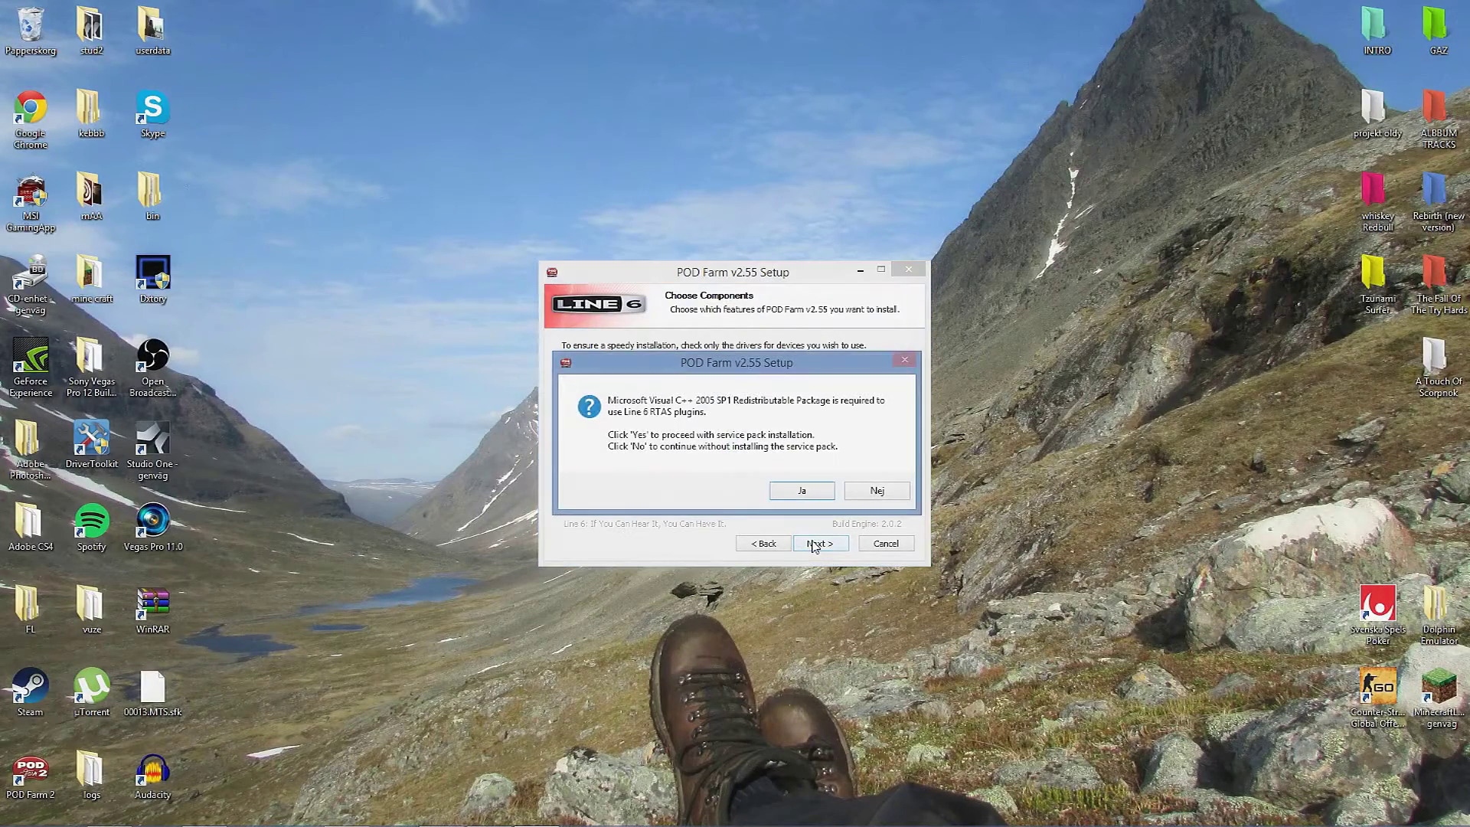
left_click(805, 494)
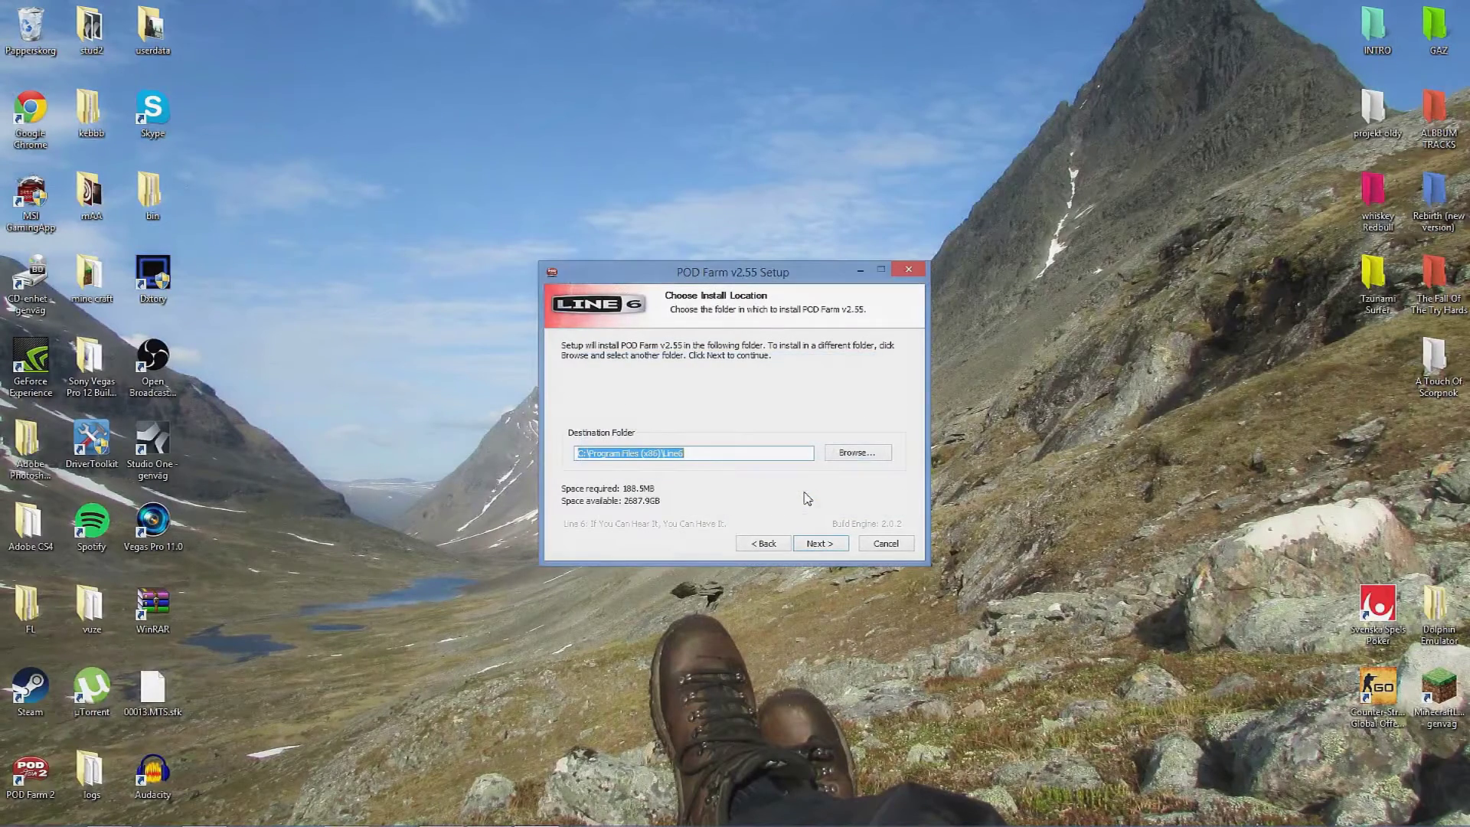
Step: Install to the default program and VST folders, keep shortcuts and file associations, and finish
left_click(816, 548)
left_click(816, 545)
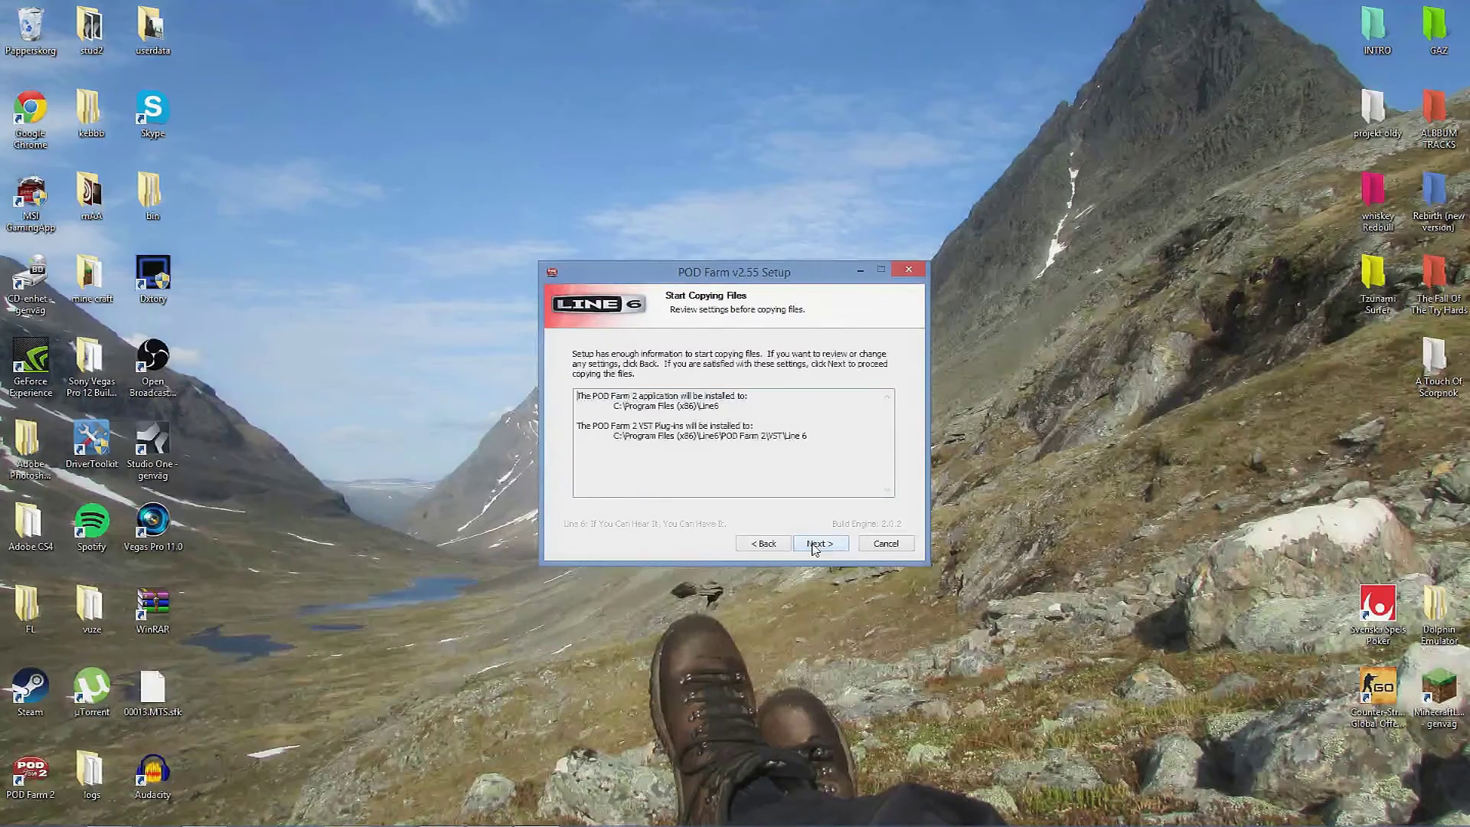
left_click(815, 546)
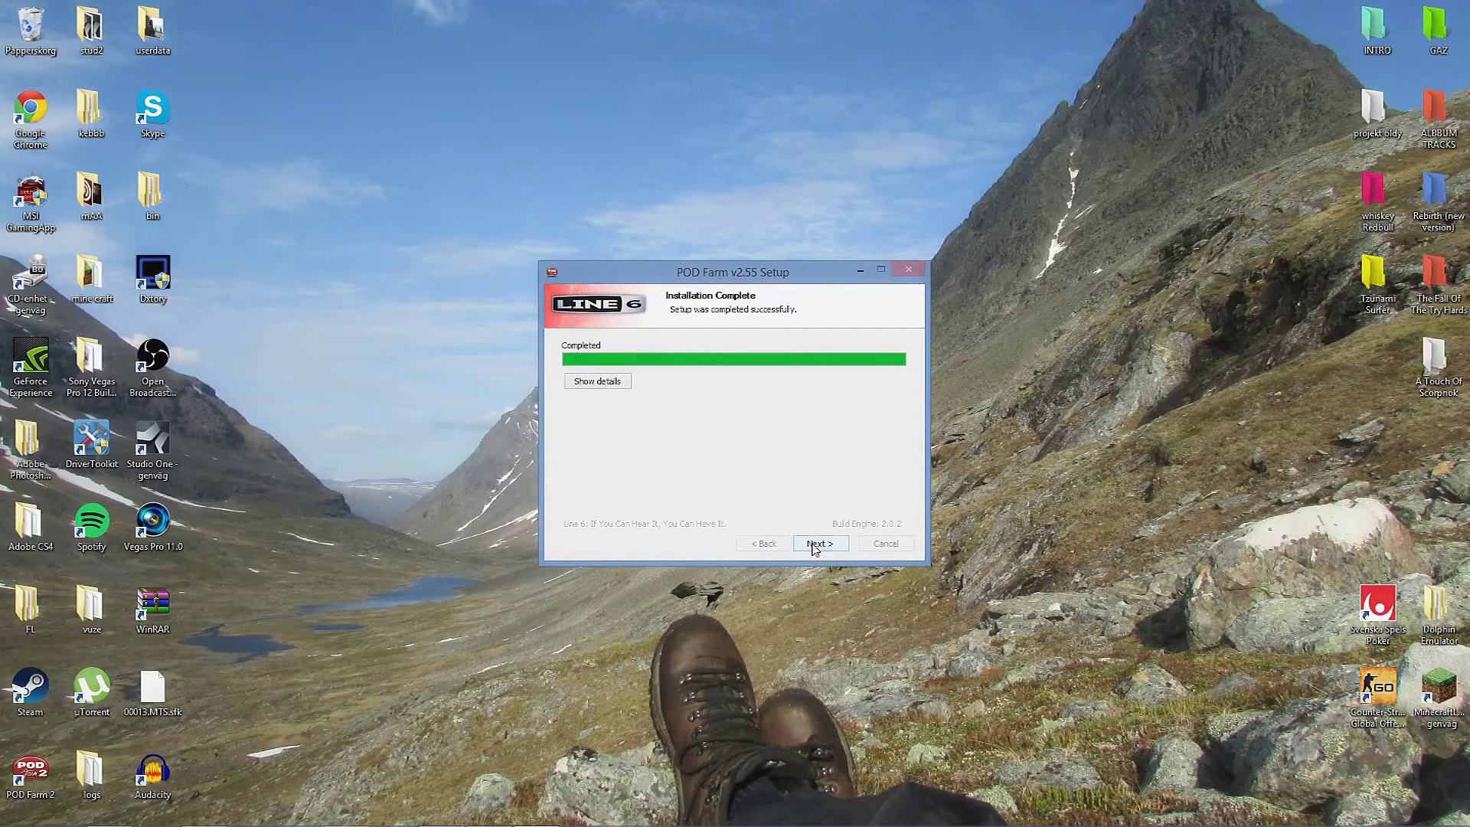
left_click(815, 544)
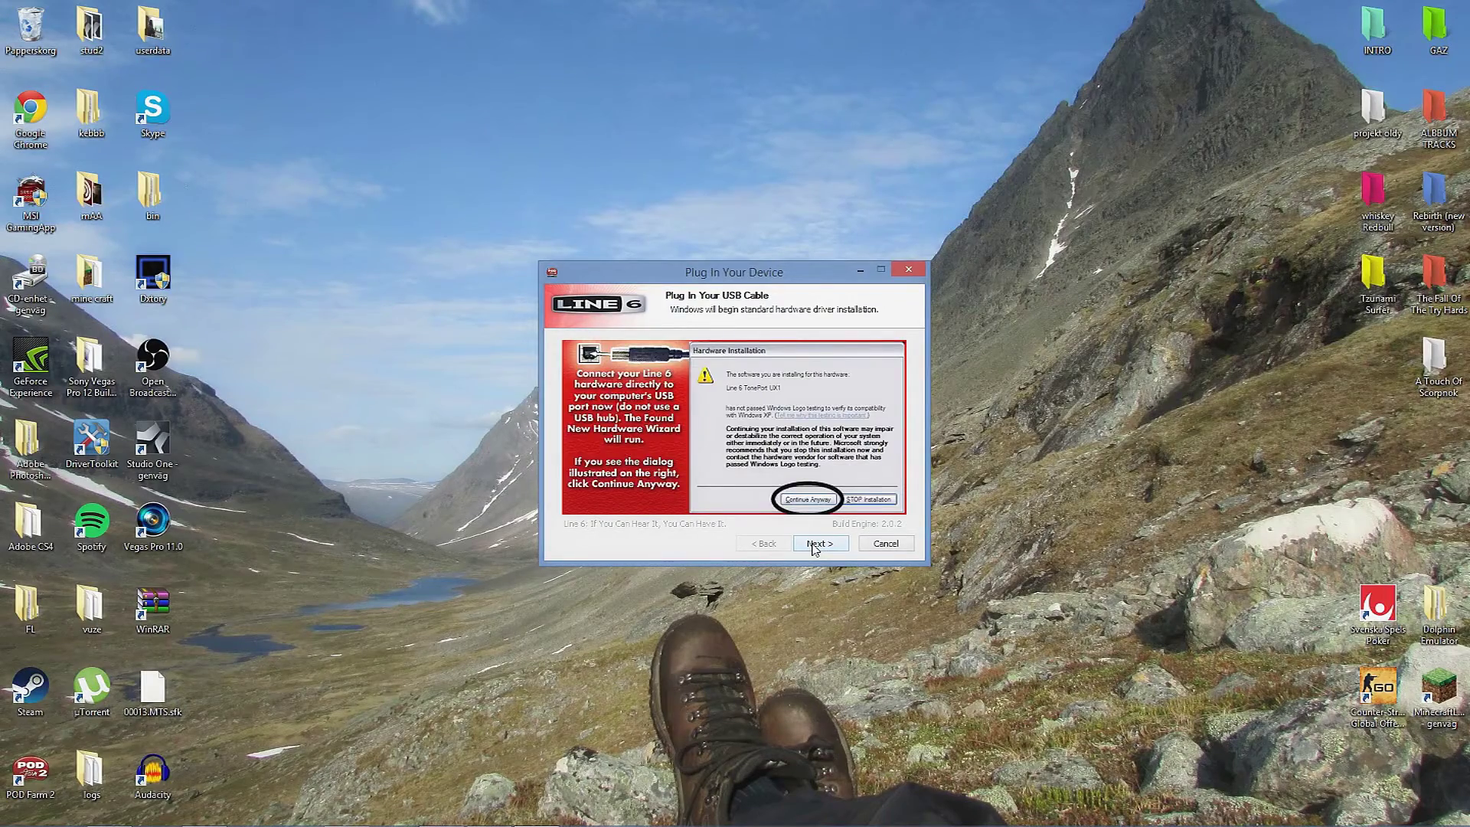
left_click(816, 545)
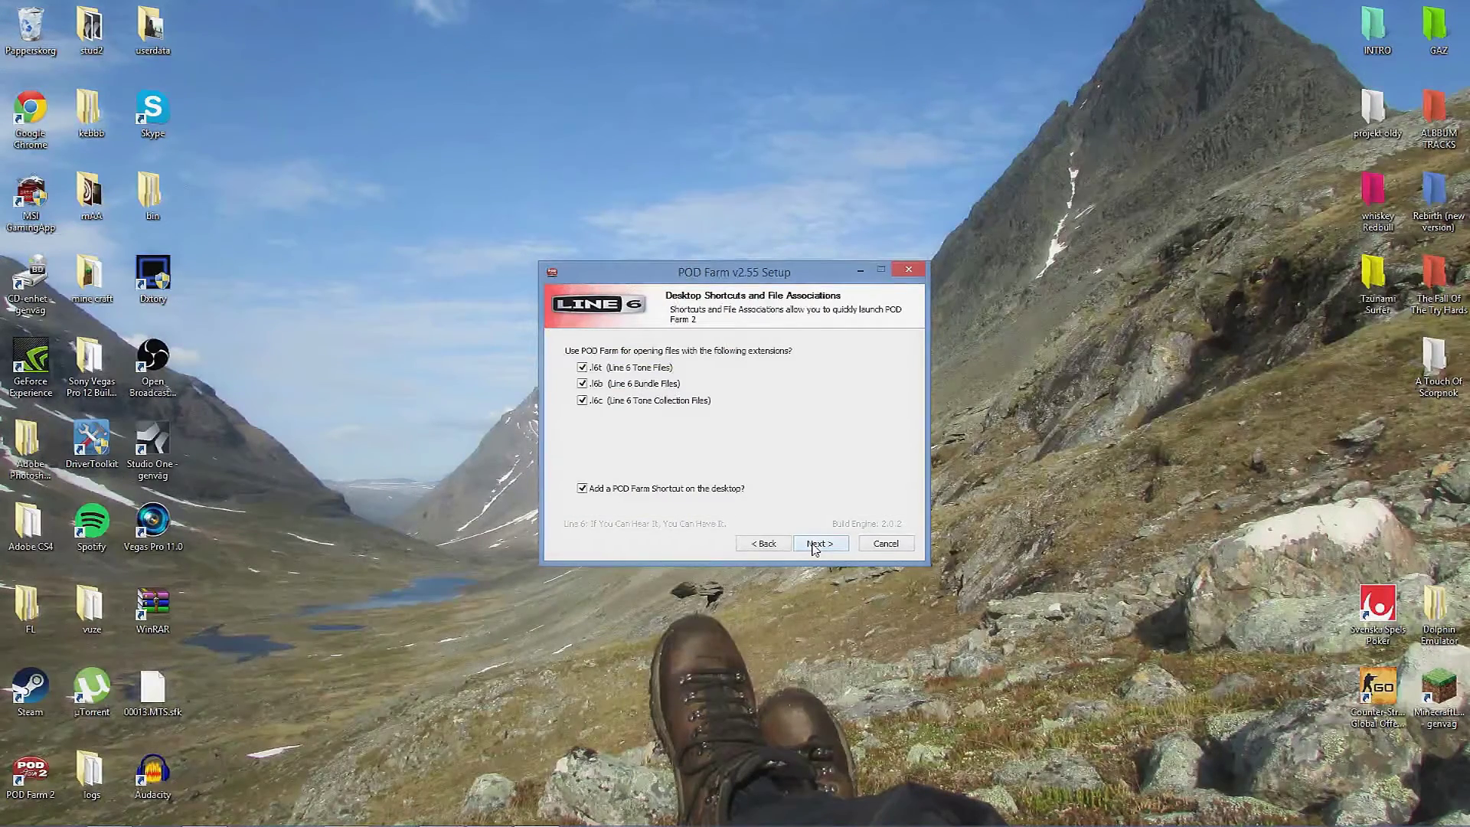
left_click(815, 545)
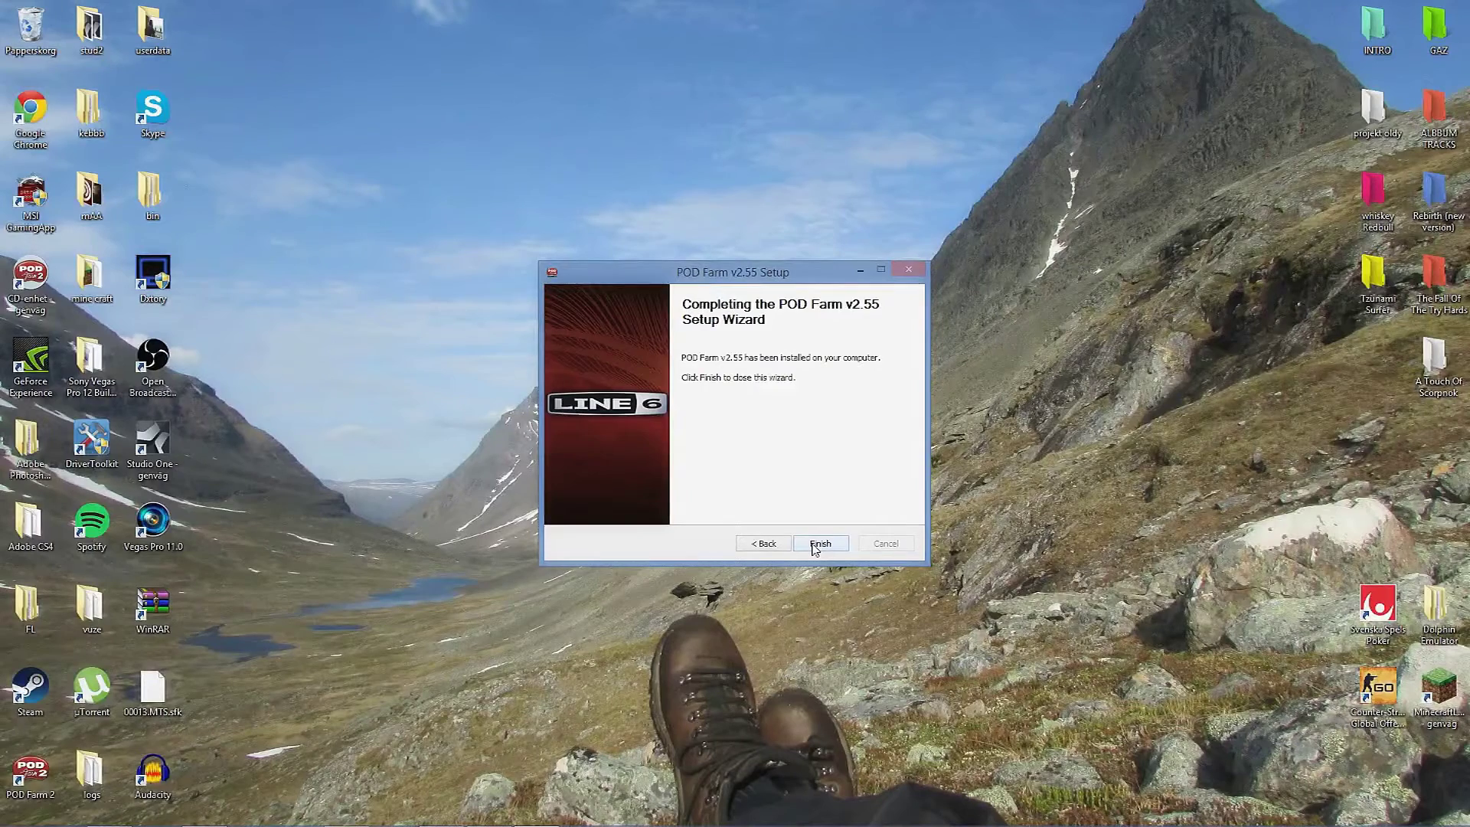
left_click(816, 544)
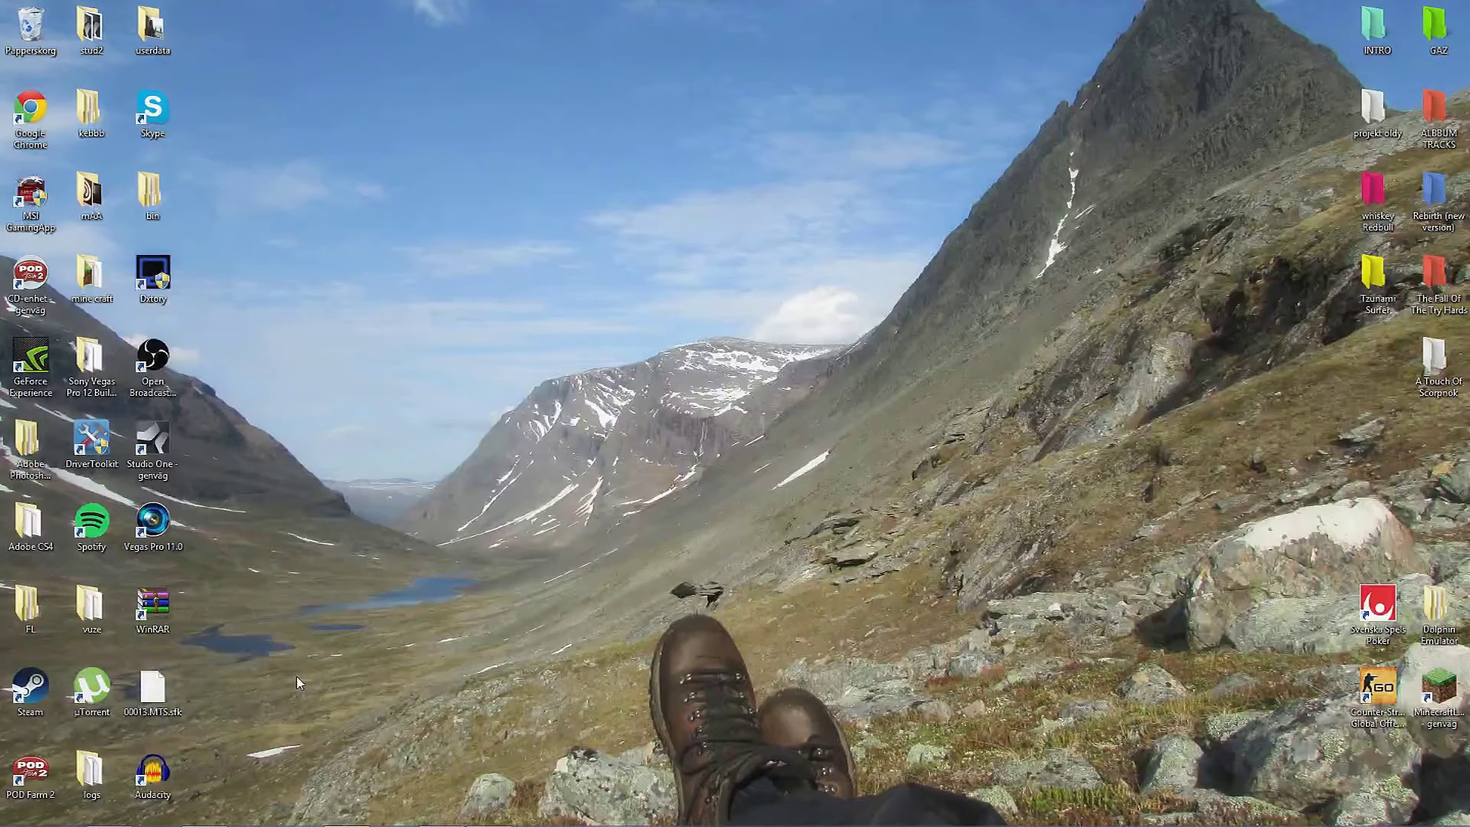
Step: Launch POD Farm 2 from the desktop, open License Manager from the No License dialog, and center it
double_click(30, 776)
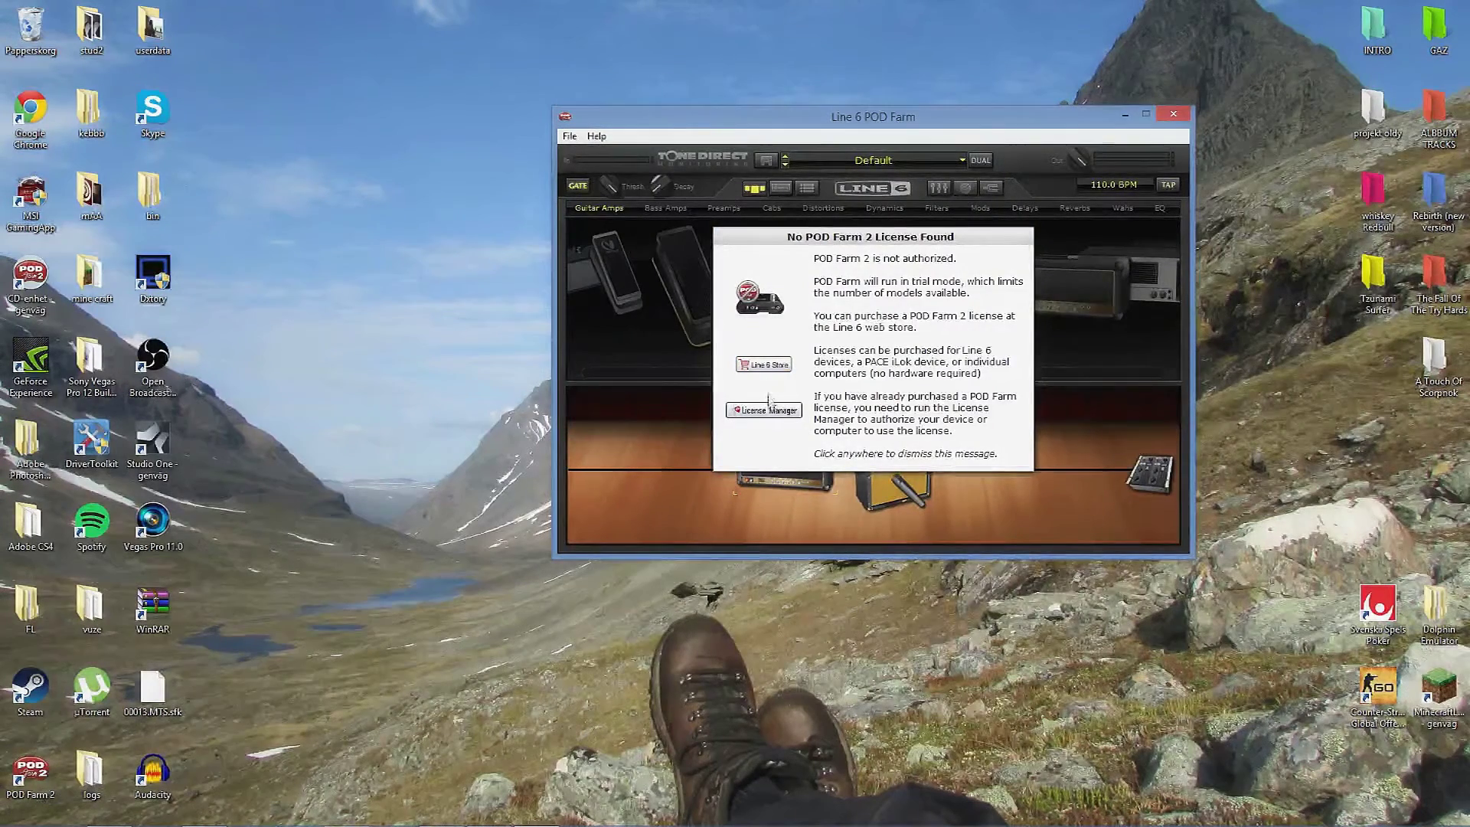
left_click(776, 418)
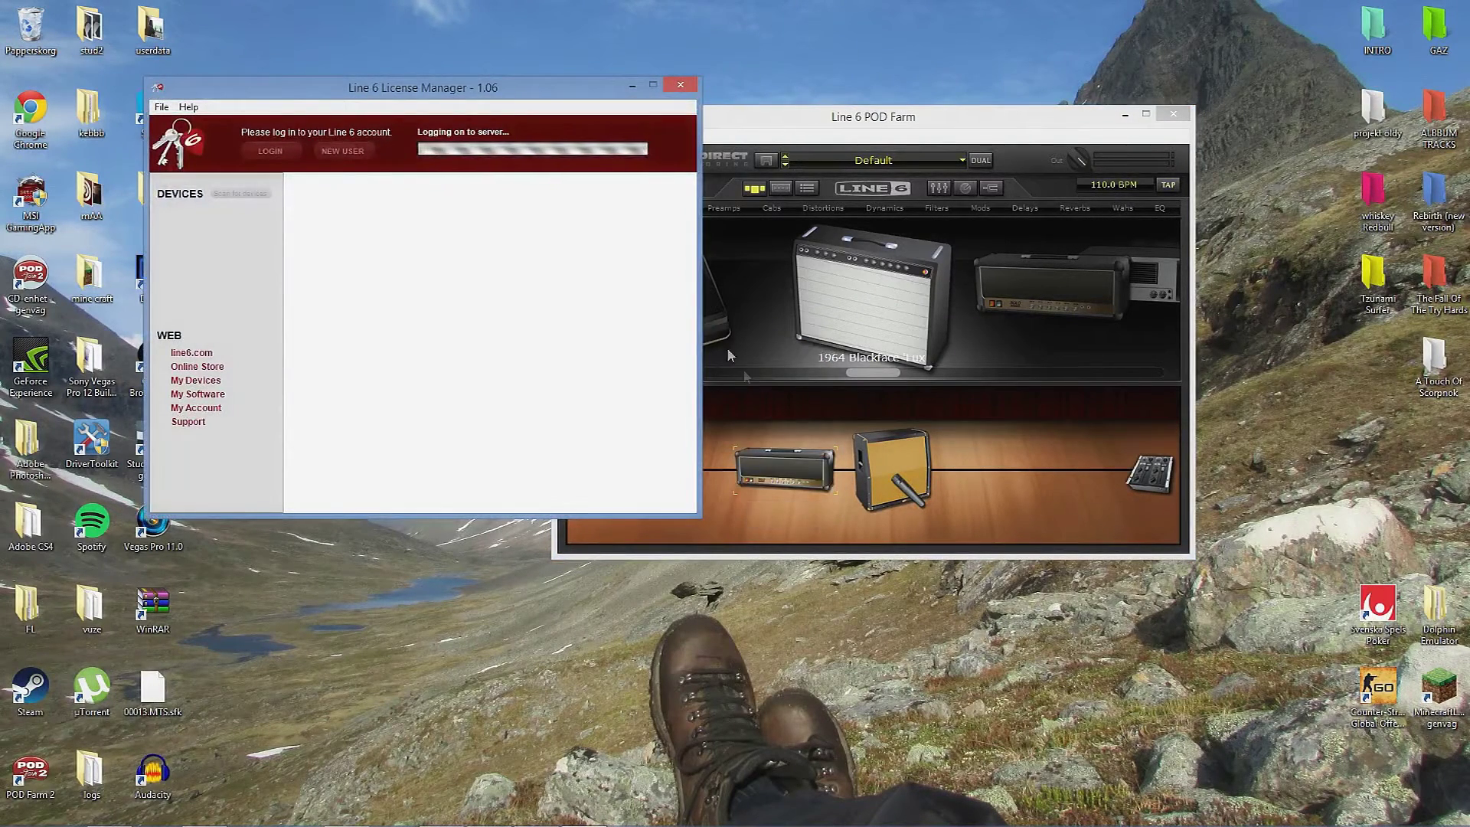
left_click_drag(500, 90, 946, 200)
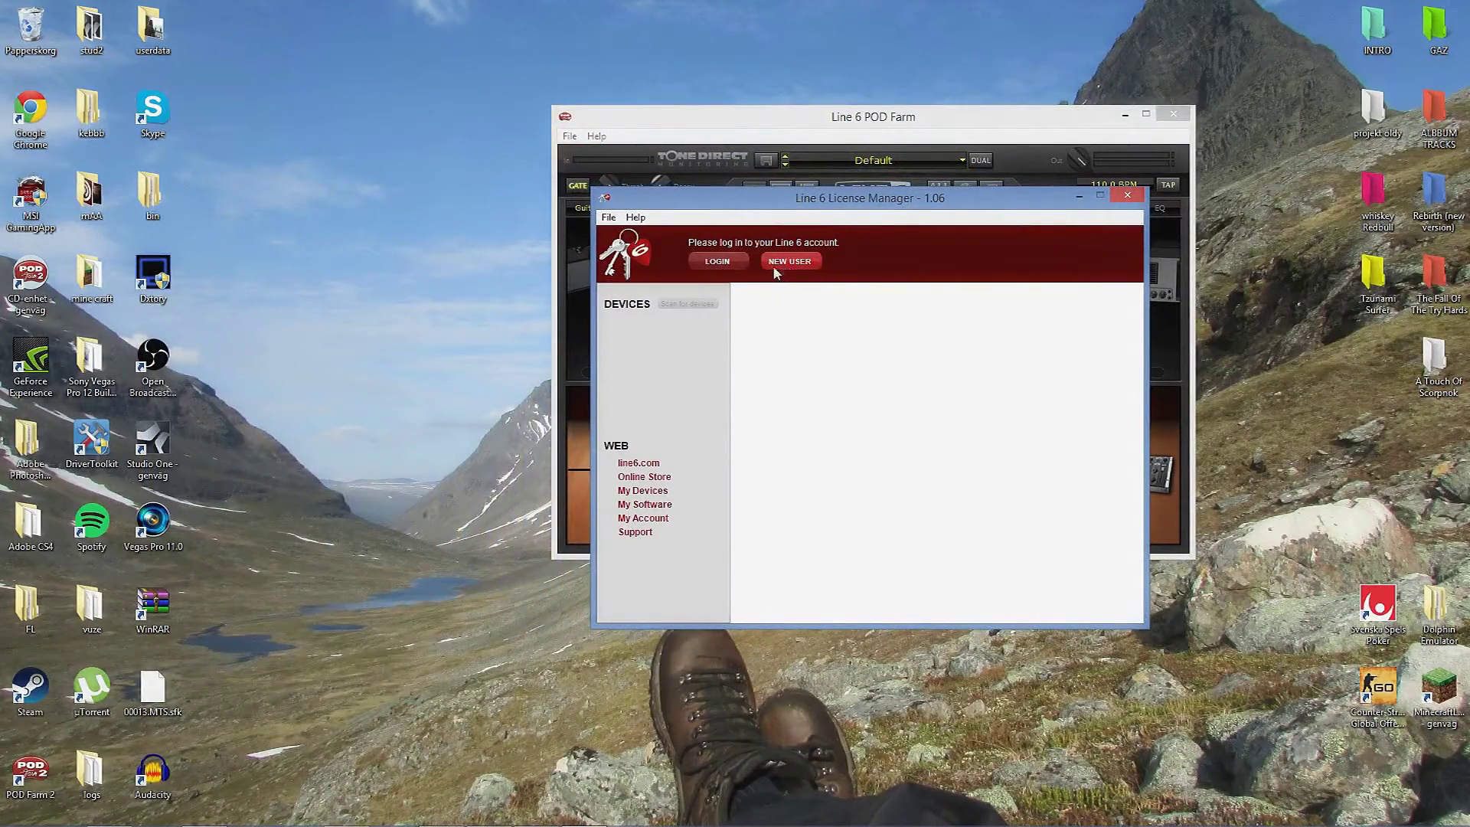
Step: Log in to line6.com in License Manager and authorize the UX1 device
left_click(706, 266)
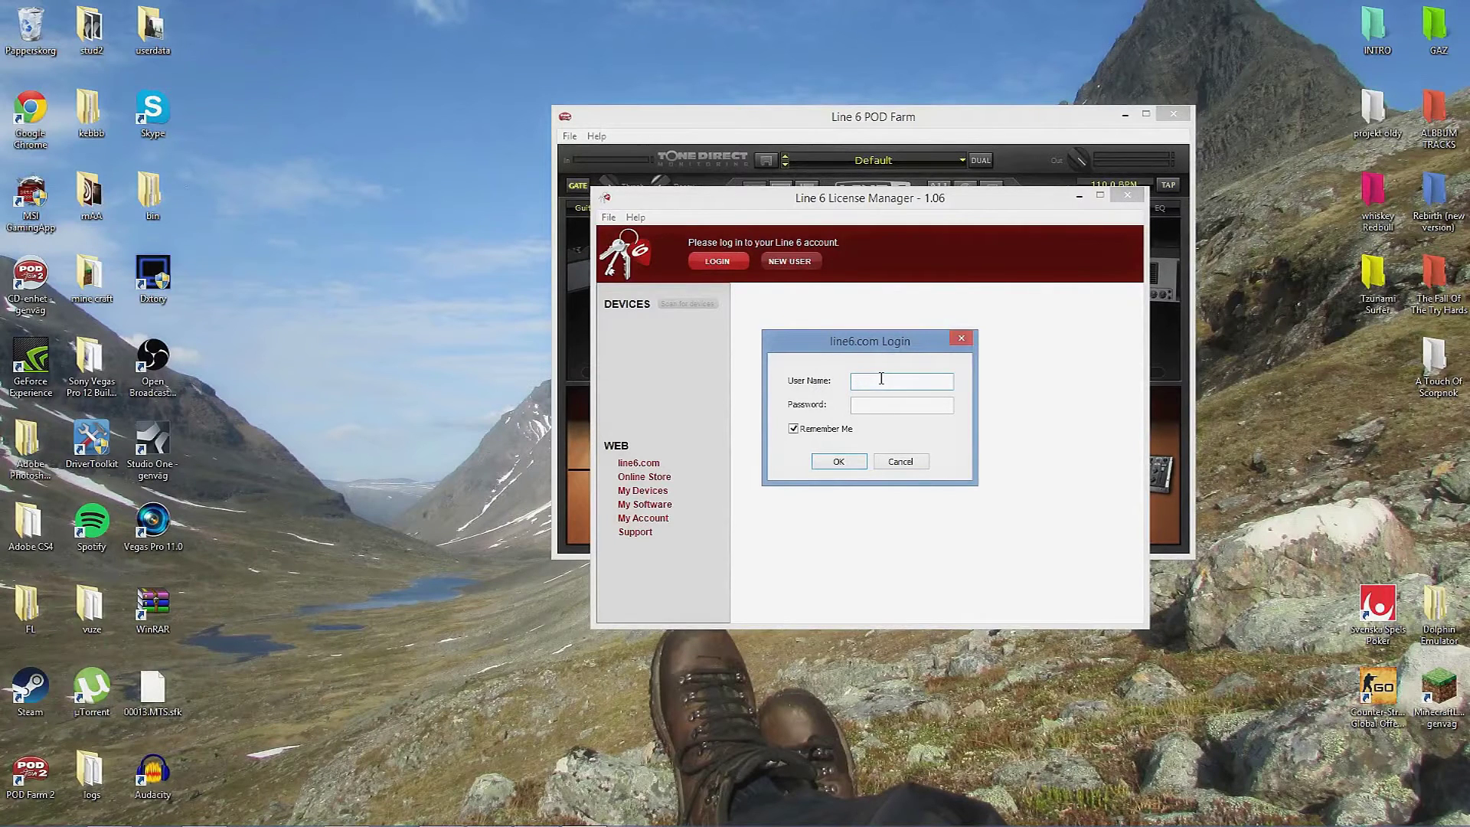
left_click(867, 406)
type("*********")
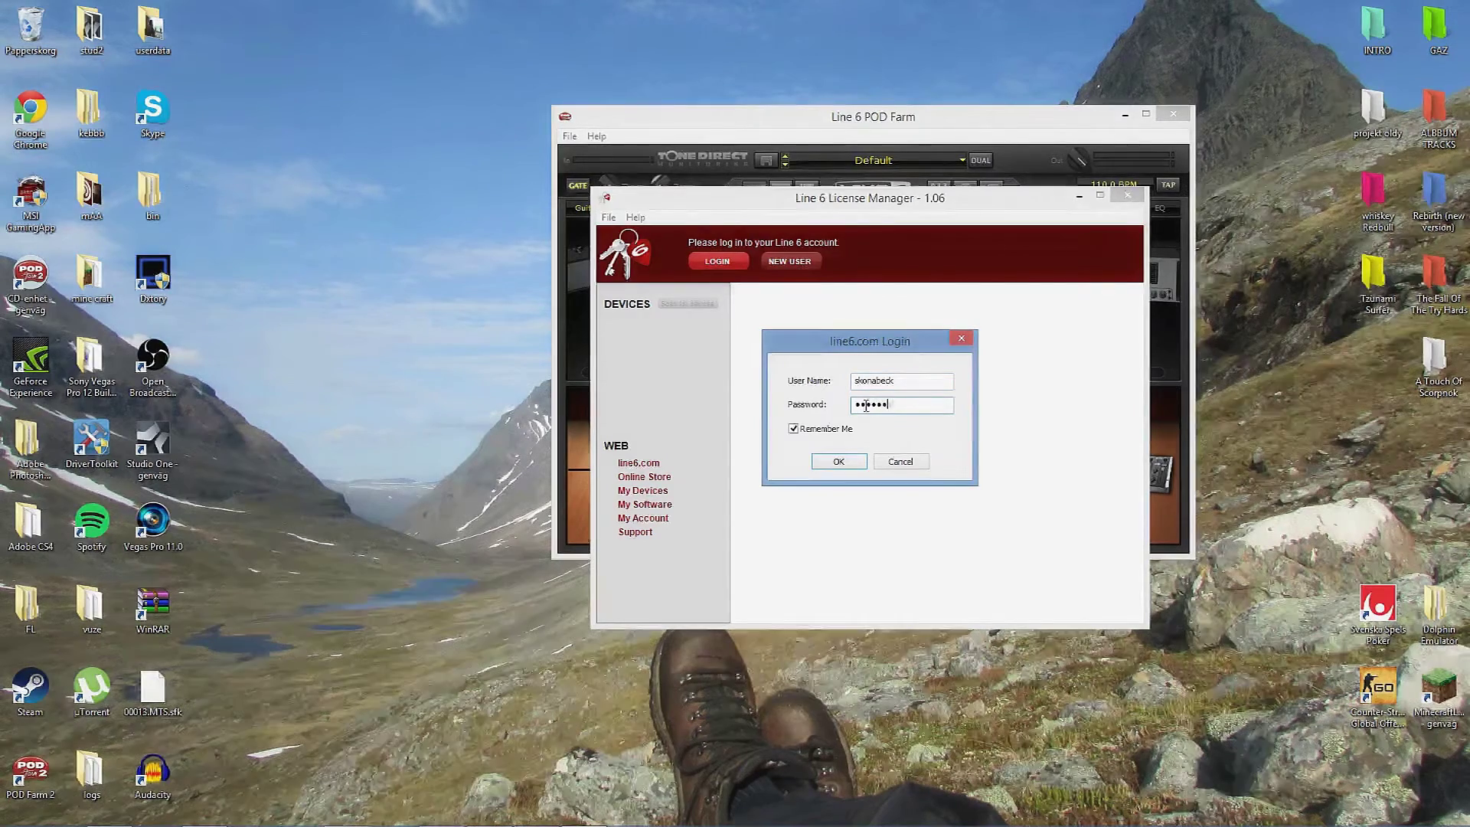
left_click(837, 461)
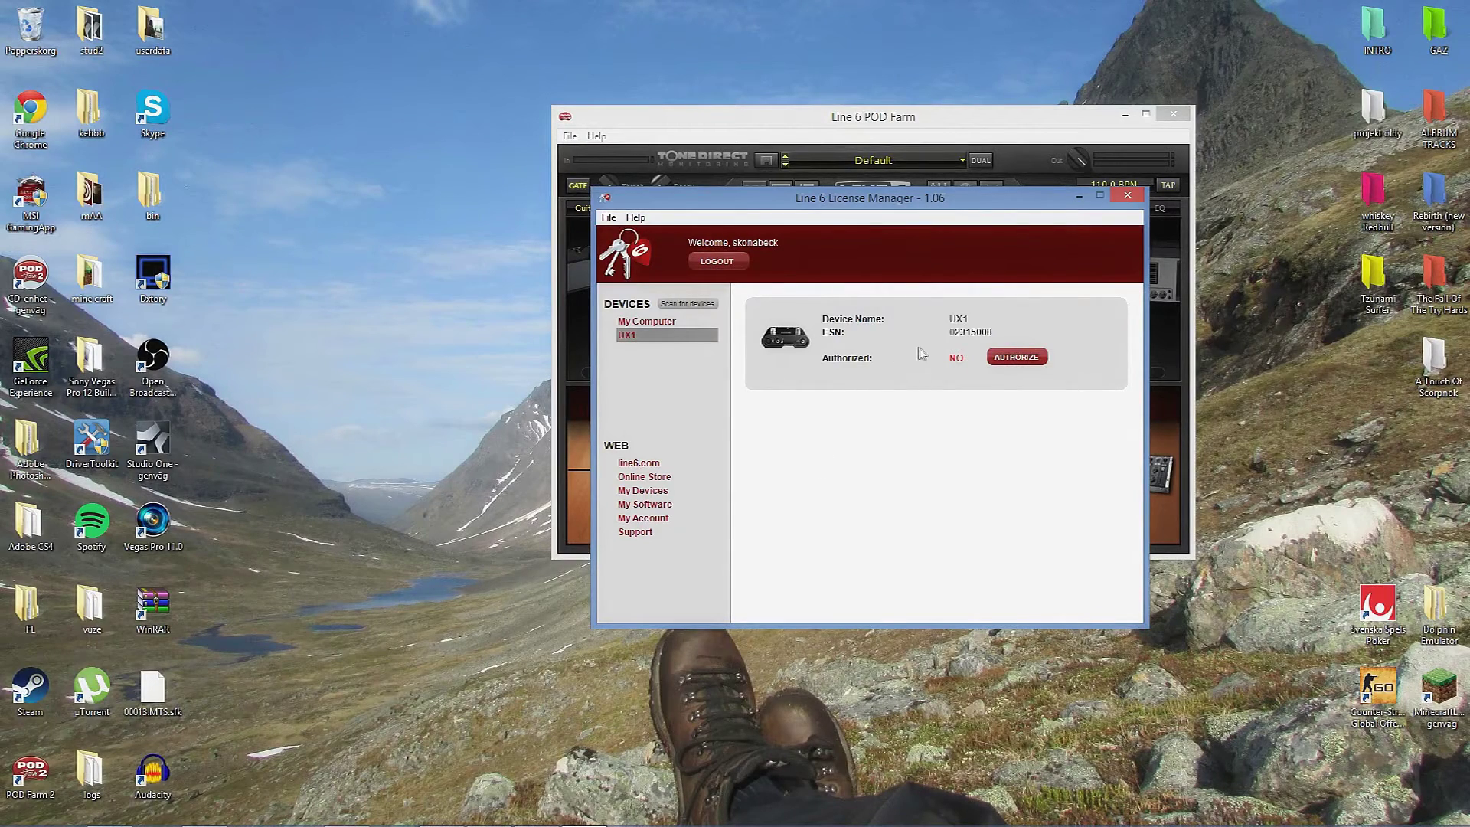
left_click(1016, 356)
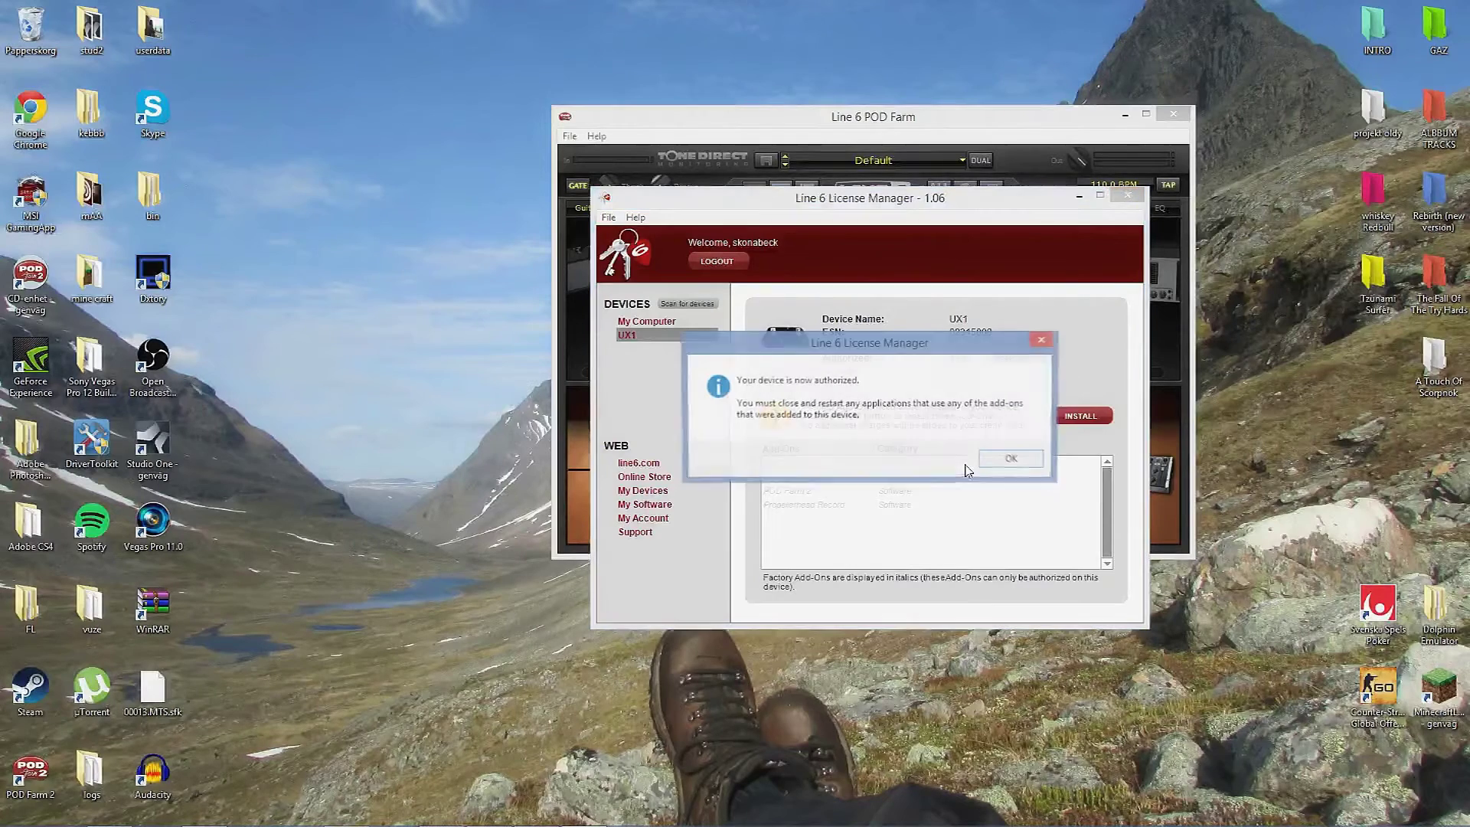
left_click(1008, 463)
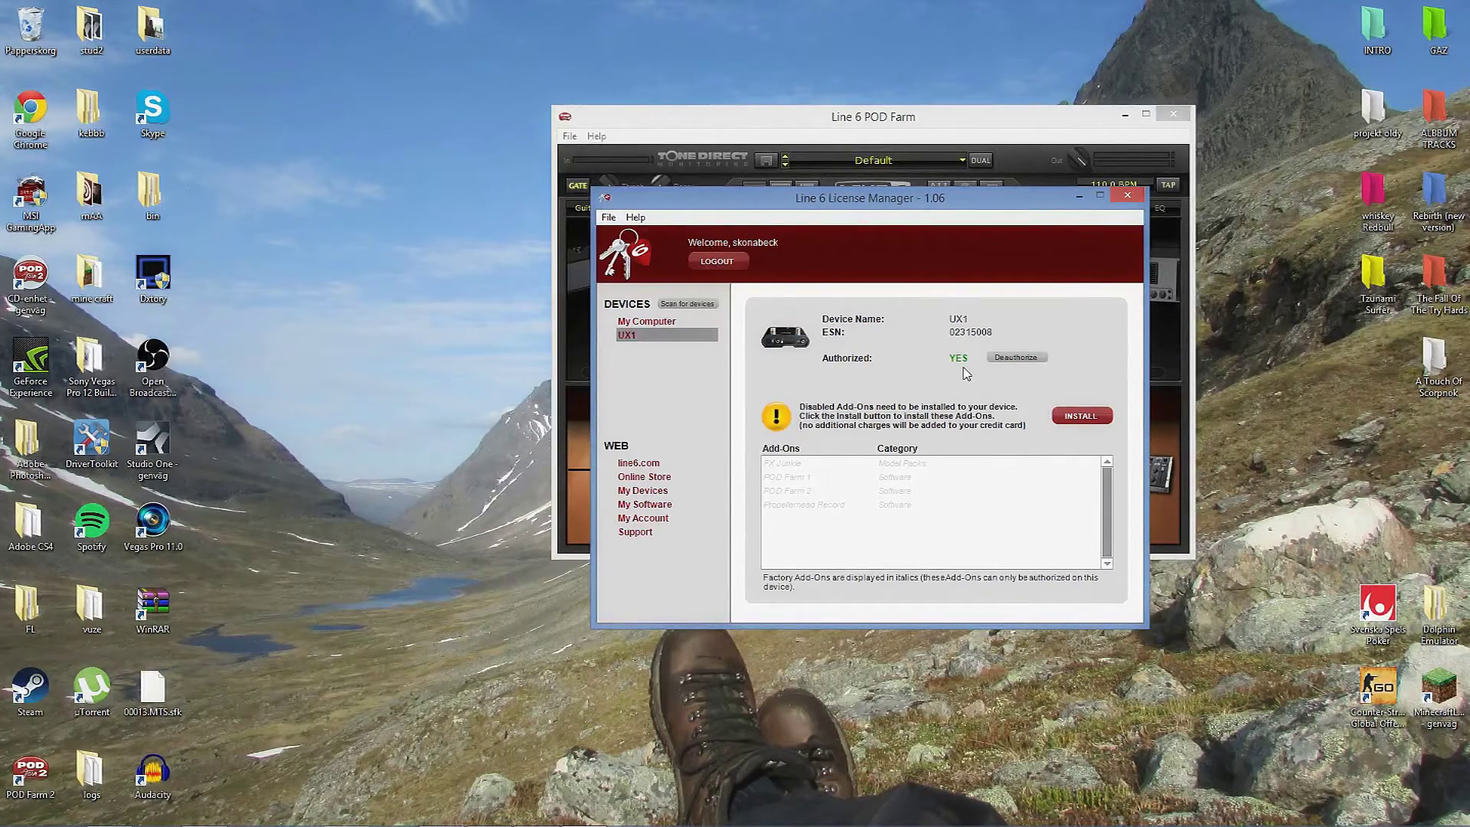
Step: Close License Manager and POD Farm, and launch Studio One
left_click(1128, 196)
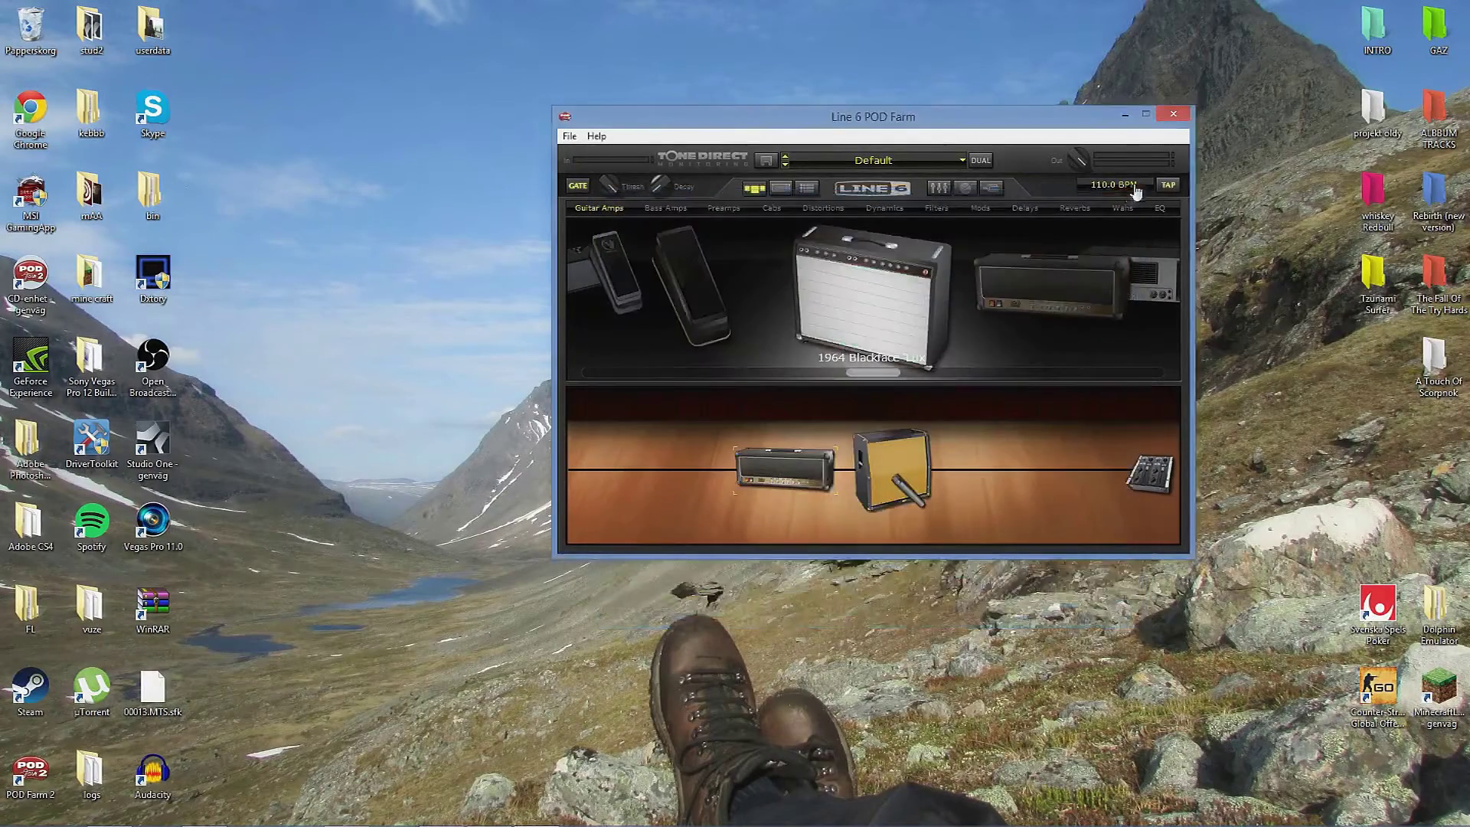
left_click(1173, 116)
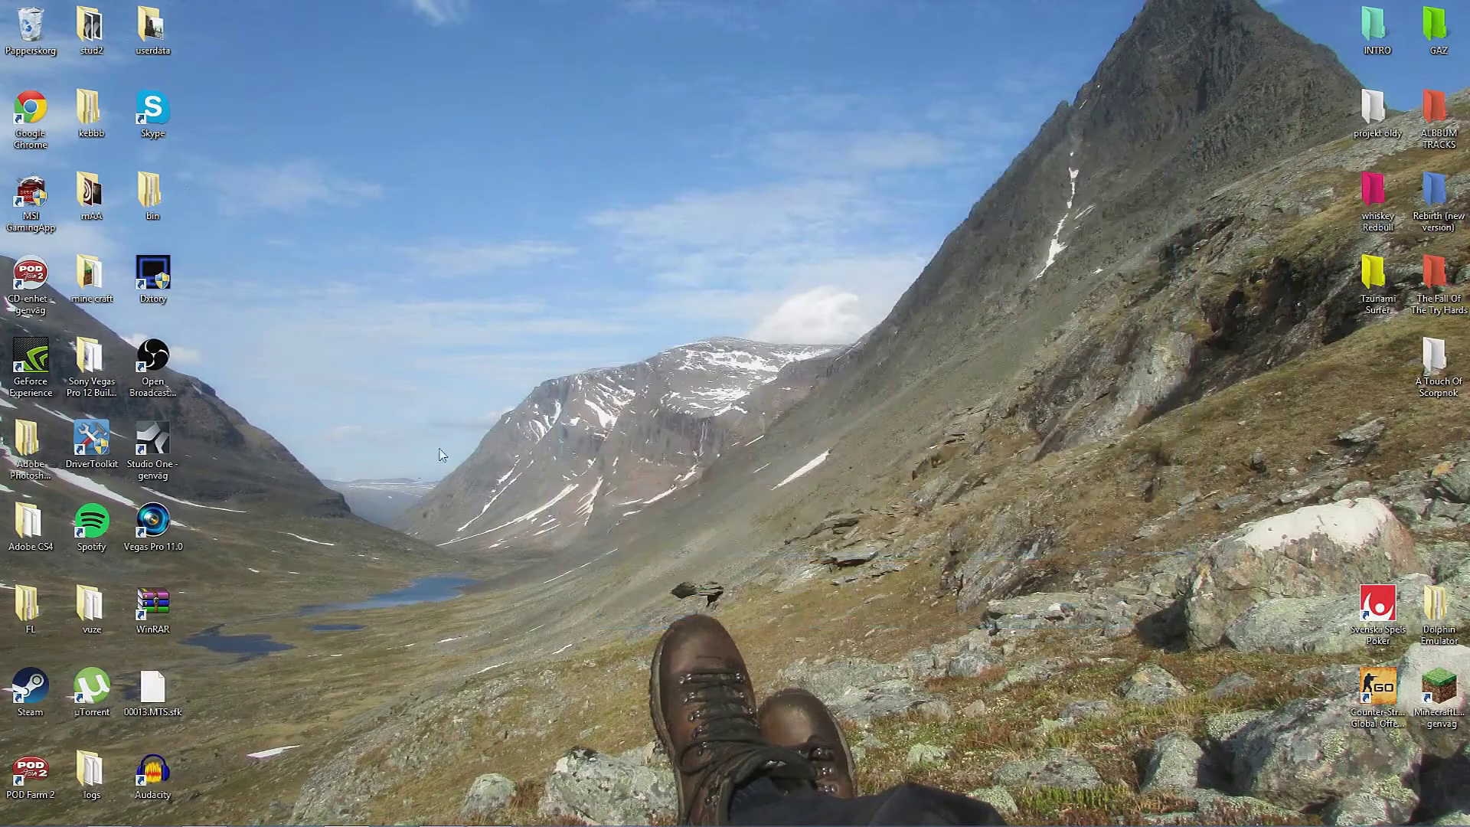
double_click(156, 458)
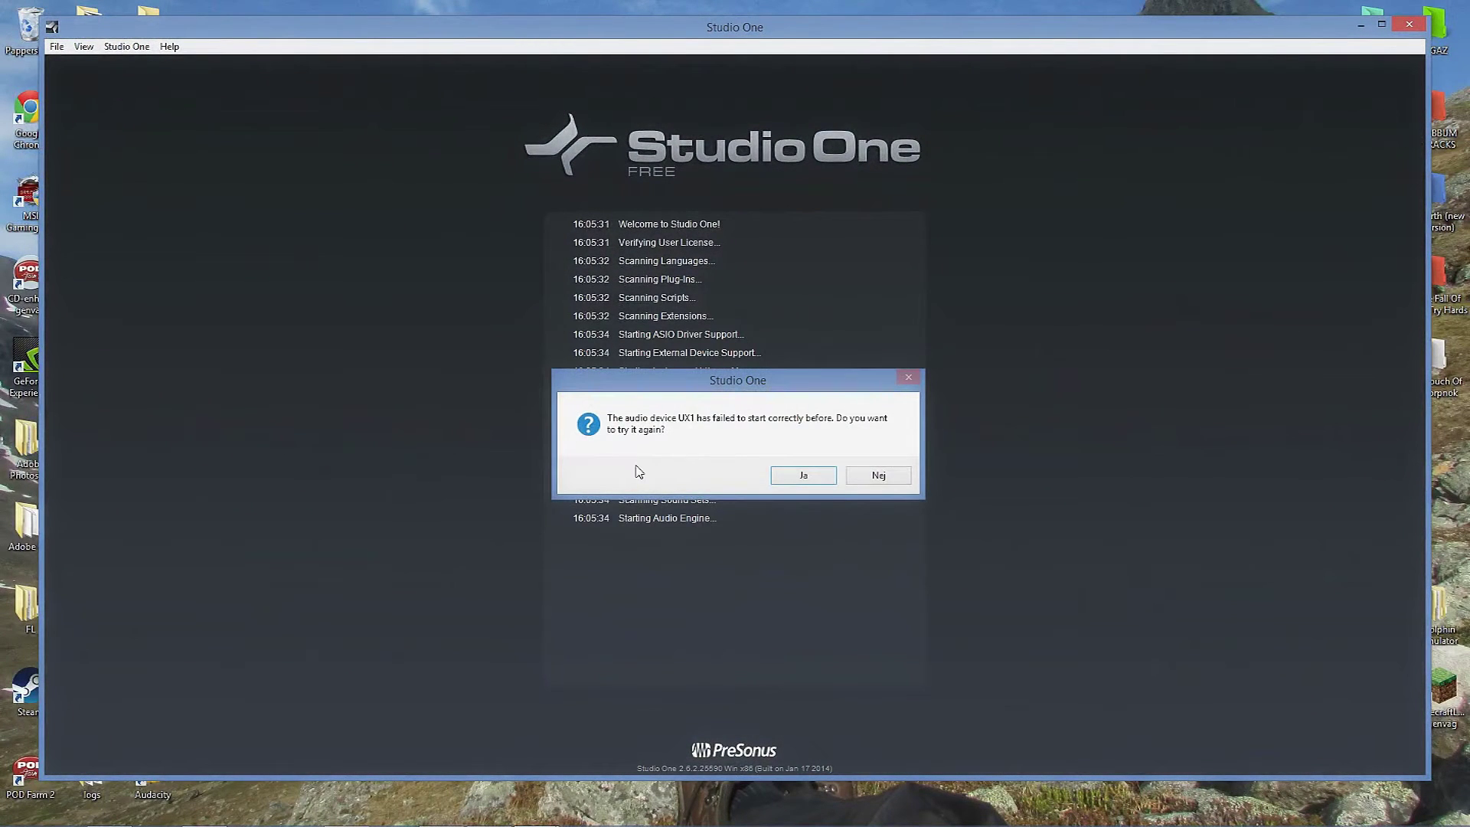
Step: Retry the UX1 at Studio One startup and open the Audio Device list in audio setup
left_click(804, 476)
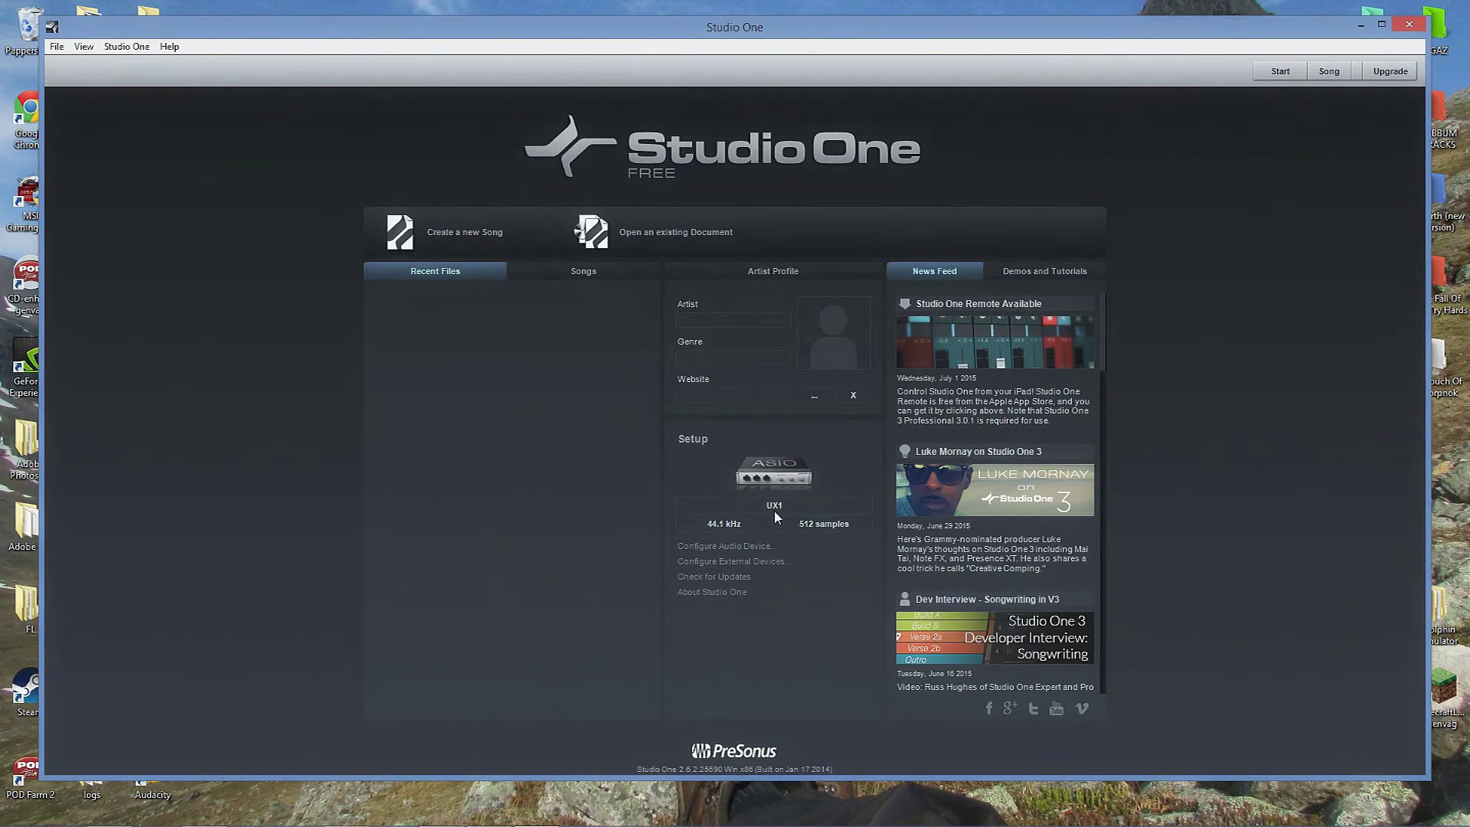
left_click(776, 505)
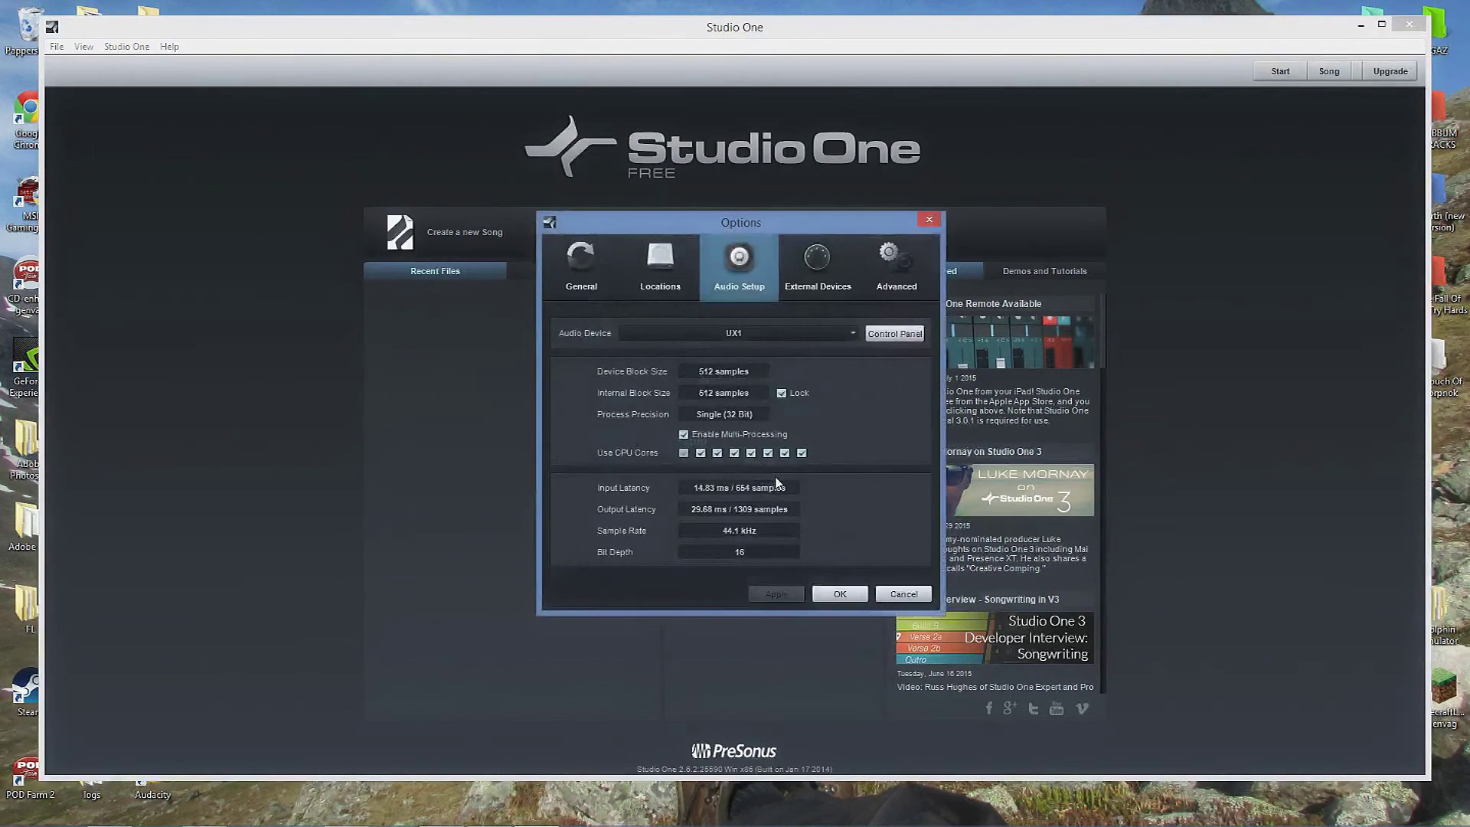
left_click(796, 341)
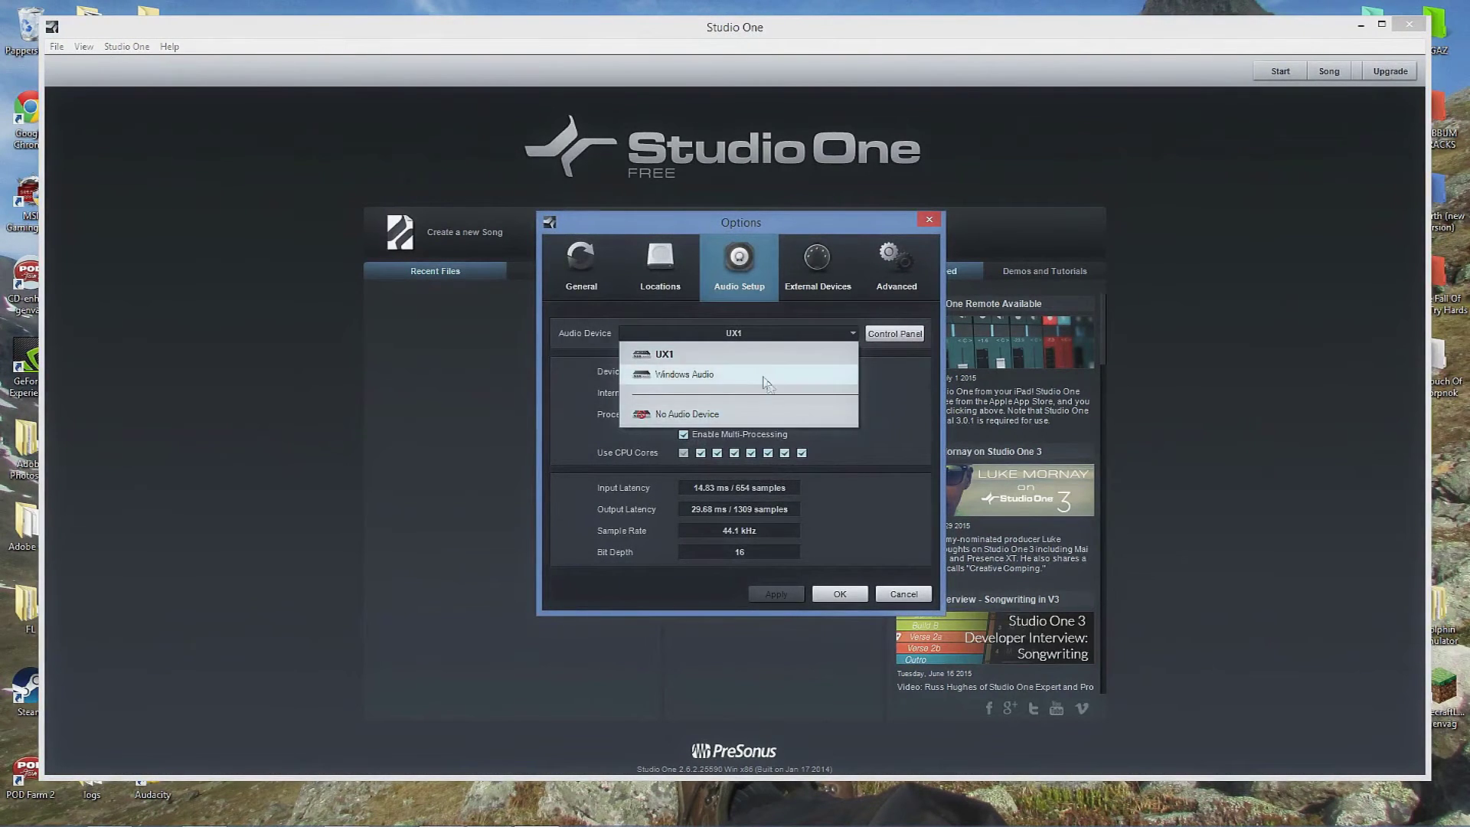